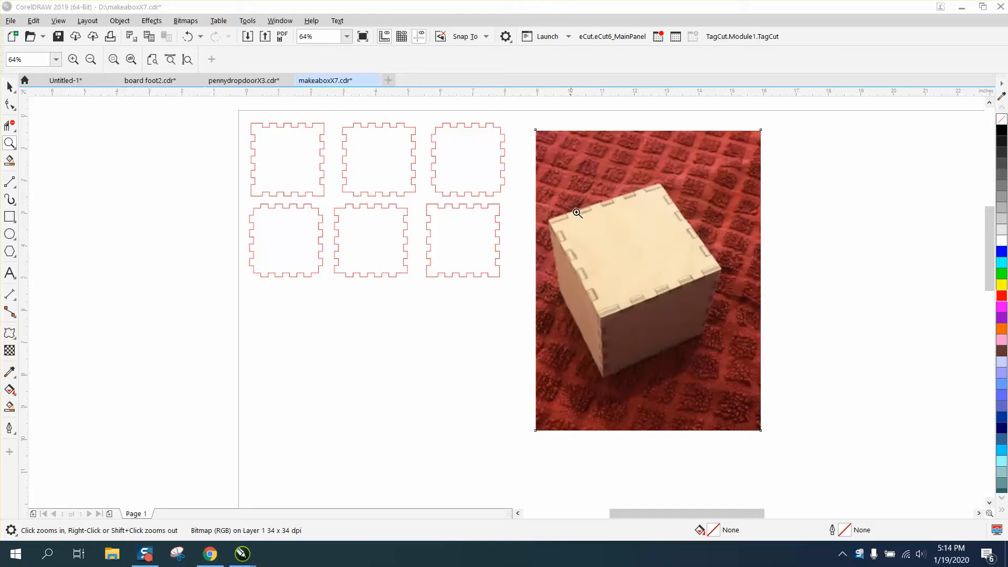
Switch to Chrome and review the box dimensions and settings on the makeabox.io page.
right_click(571, 243)
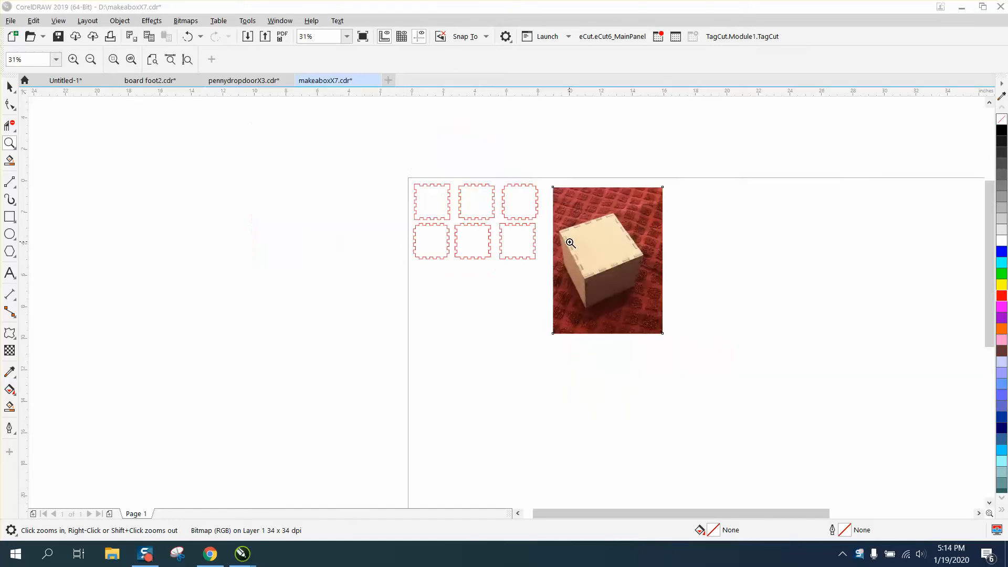
drag(408, 177, 705, 341)
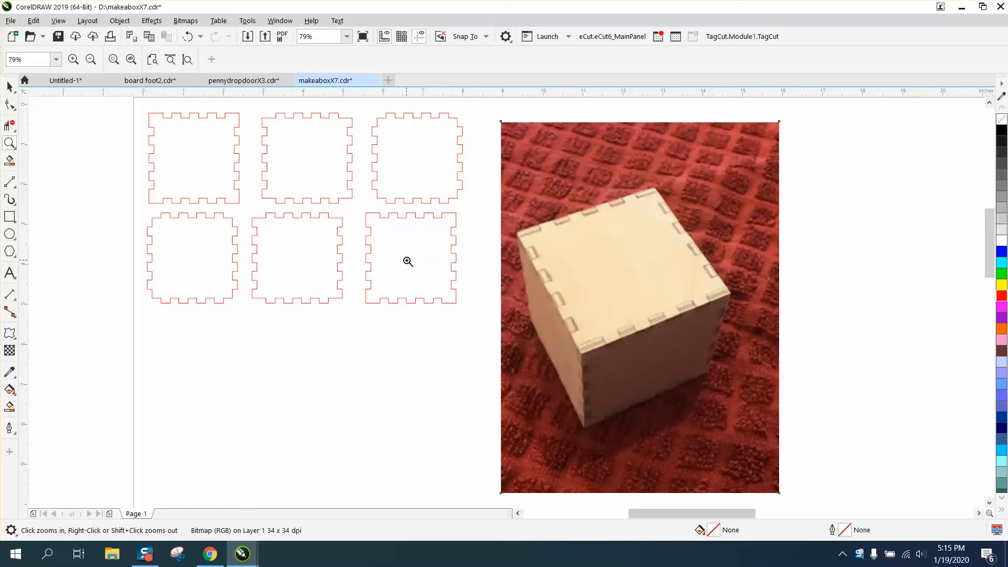
click(210, 553)
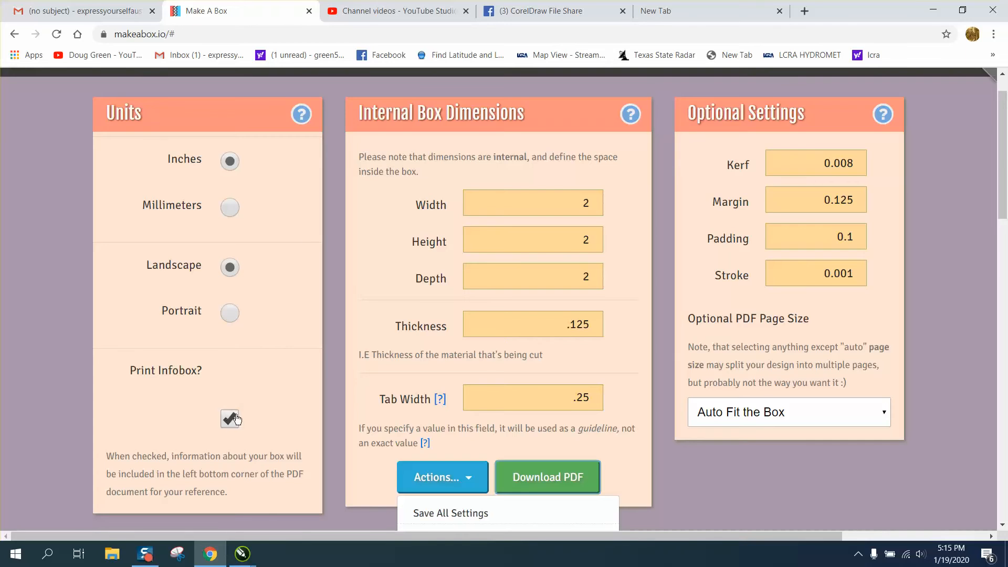
Switch back to CorelDRAW and import makeabox3.pdf with text as curves and the suggested font substitution, placing it below the red panels.
mouse_move(246, 554)
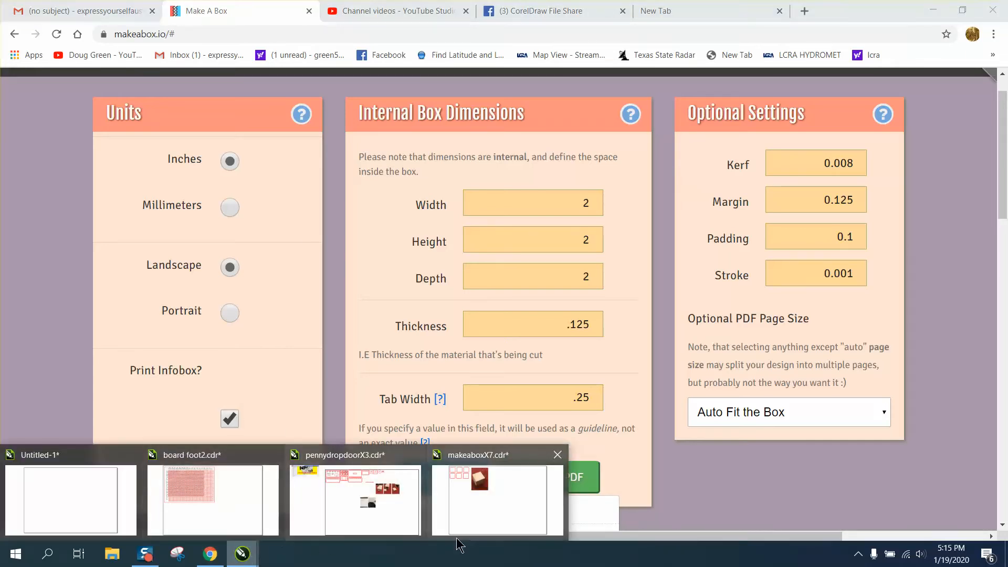
click(470, 528)
click(11, 21)
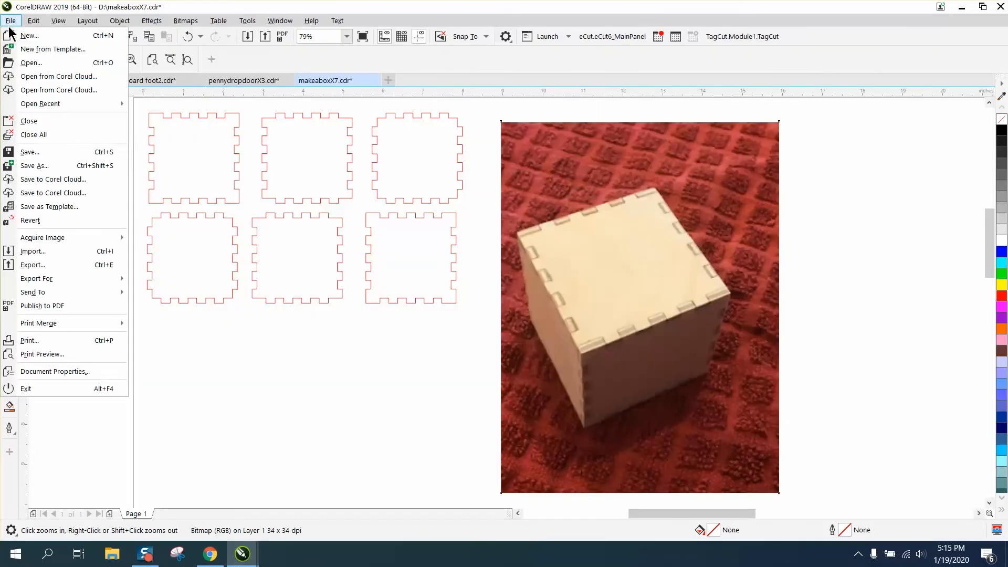
click(38, 252)
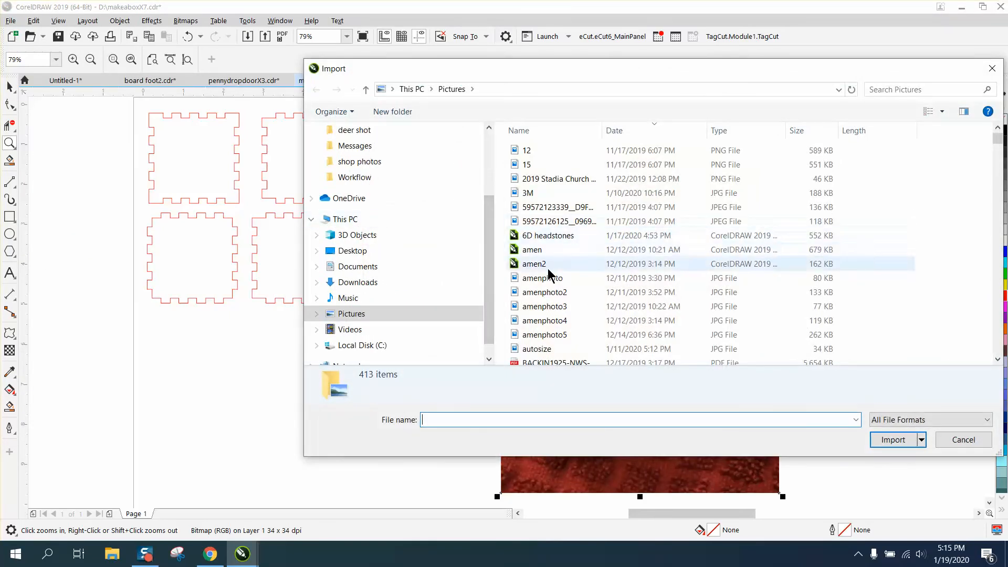
click(545, 179)
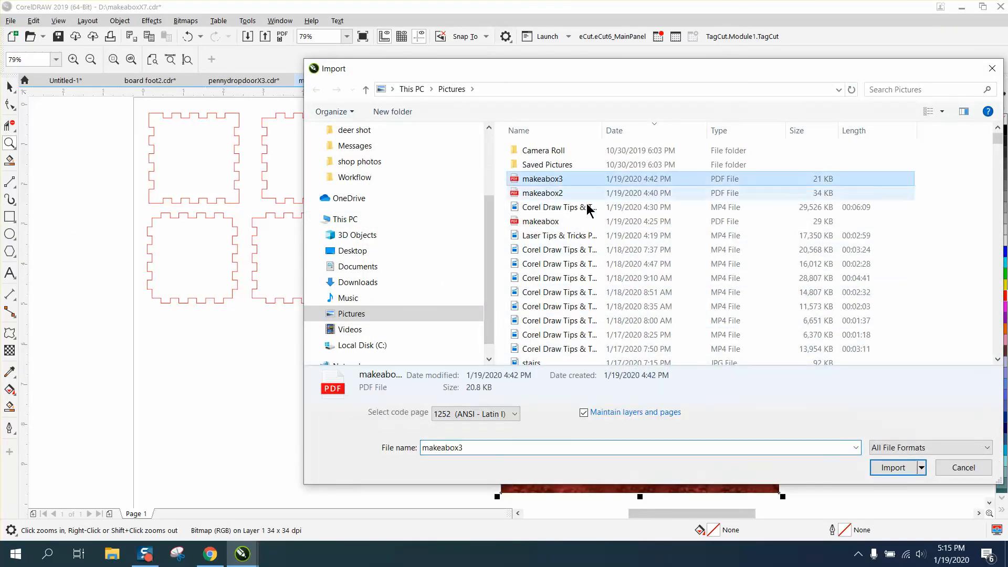
click(897, 467)
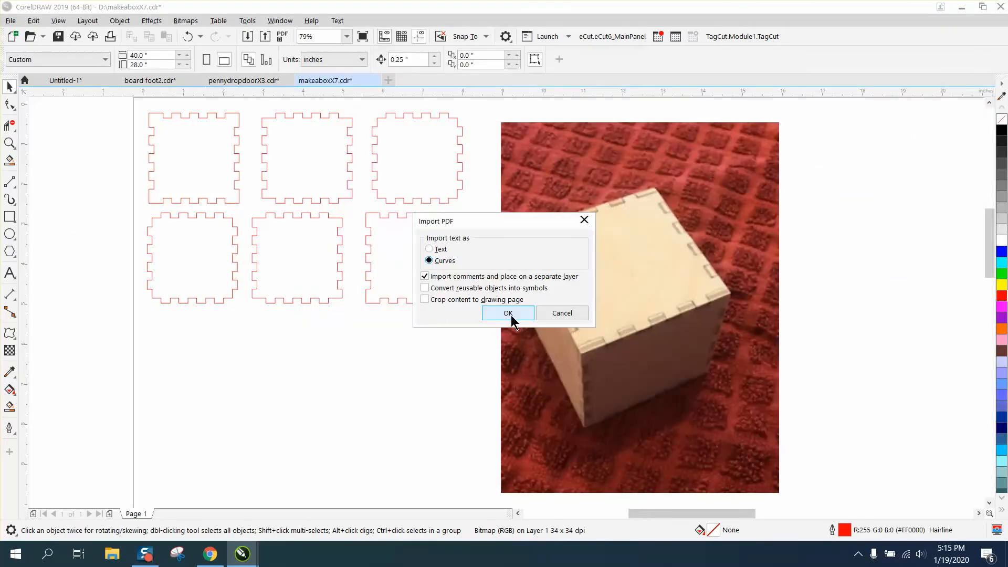
click(510, 315)
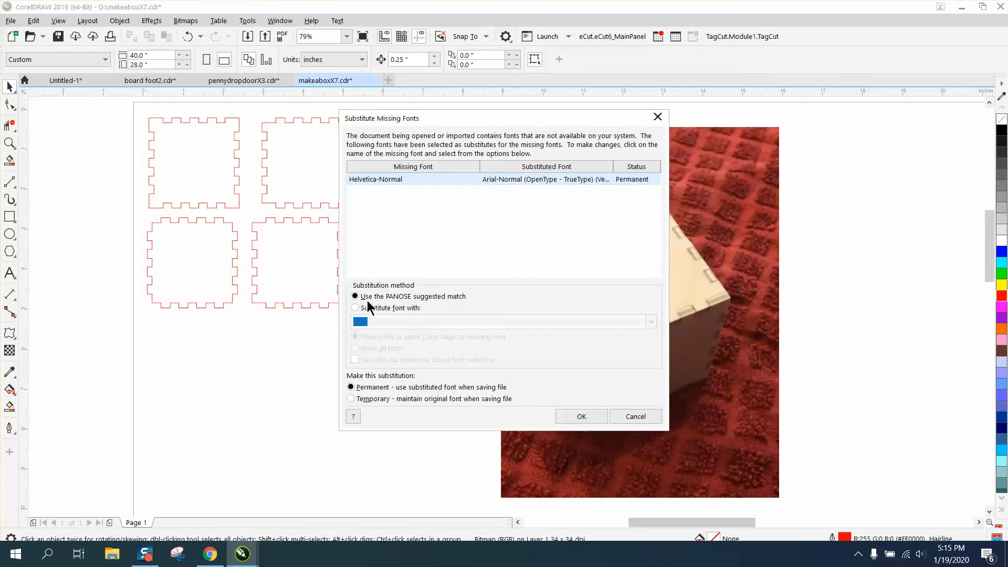
click(581, 416)
click(196, 321)
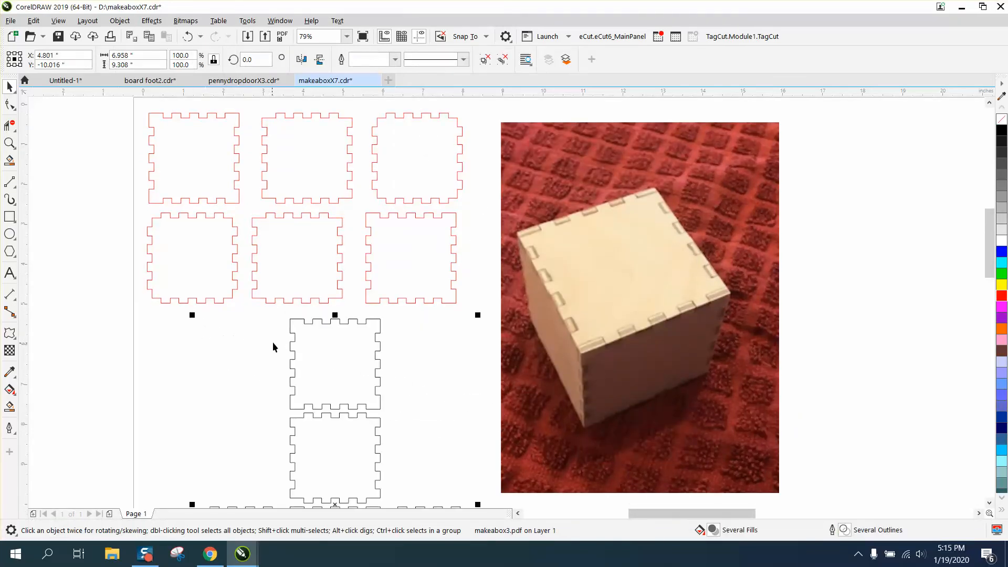
Examine the blue information box with the box settings beside the imported panels.
scroll(272, 341, down, 5)
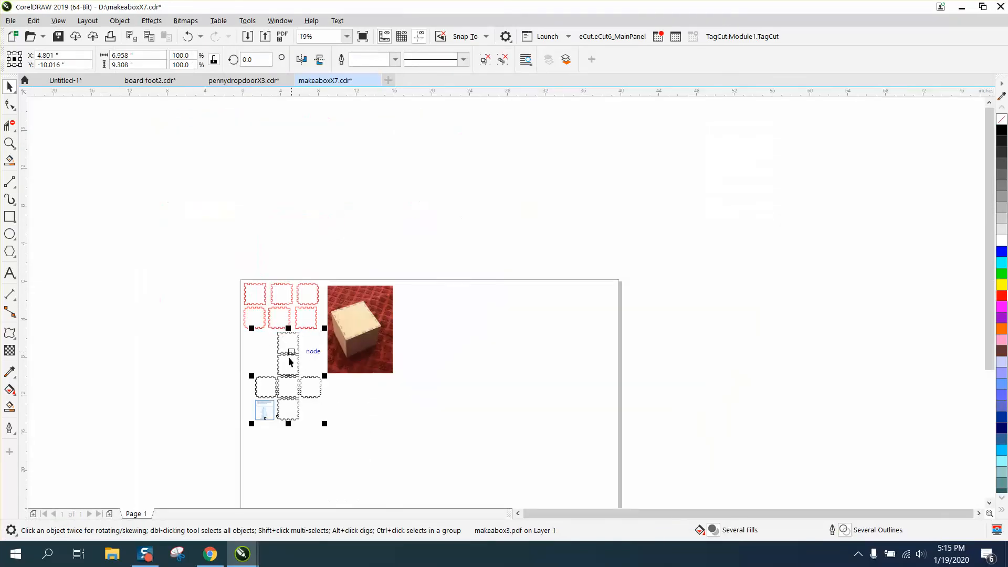
click(8, 148)
drag(238, 377, 359, 446)
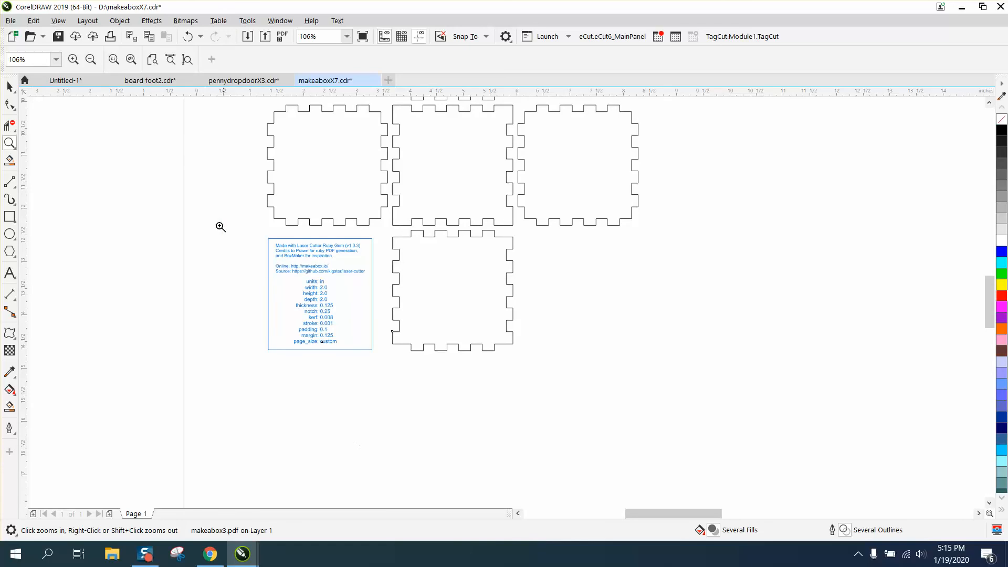
drag(232, 226, 428, 382)
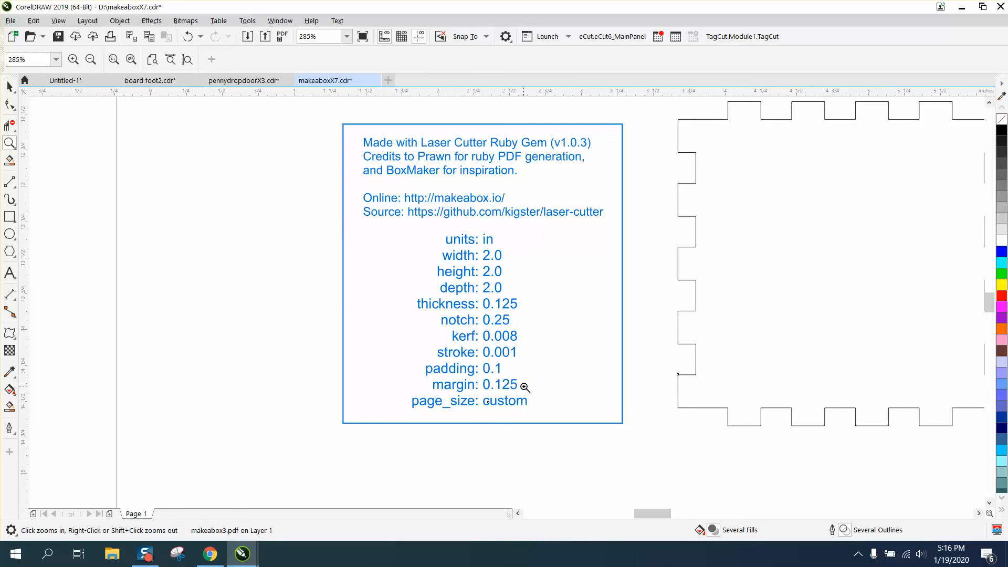
right_click(484, 381)
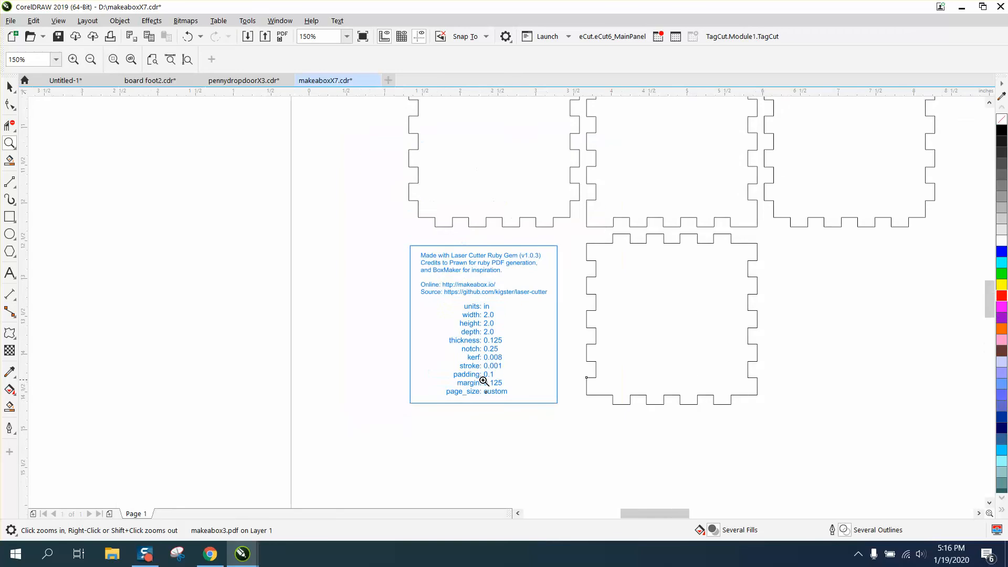
right_click(479, 378)
right_click(363, 295)
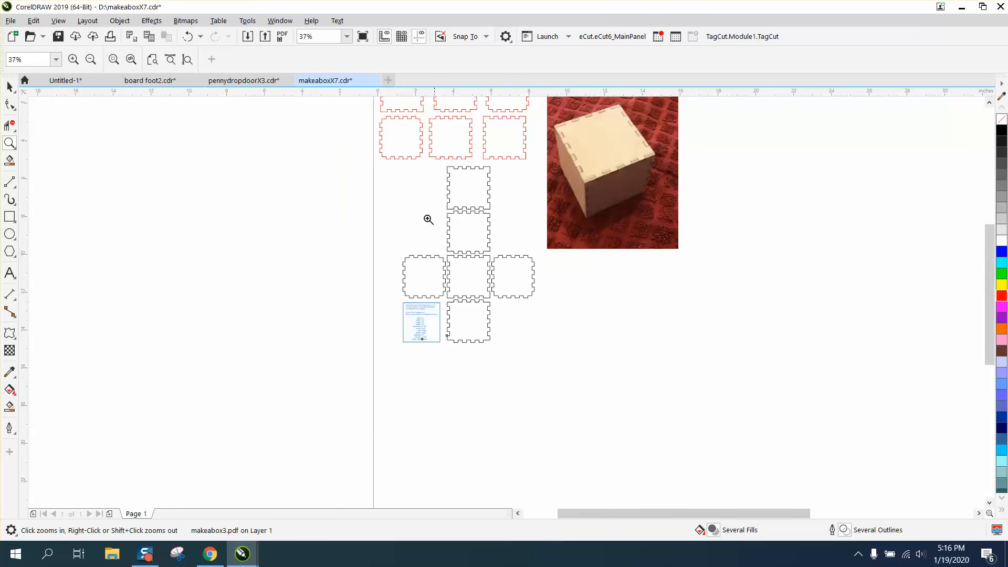
Move the box photo well away from the panels, and ungroup the imported makeabox3 drawing into separate curves.
click(9, 86)
drag(586, 169, 819, 175)
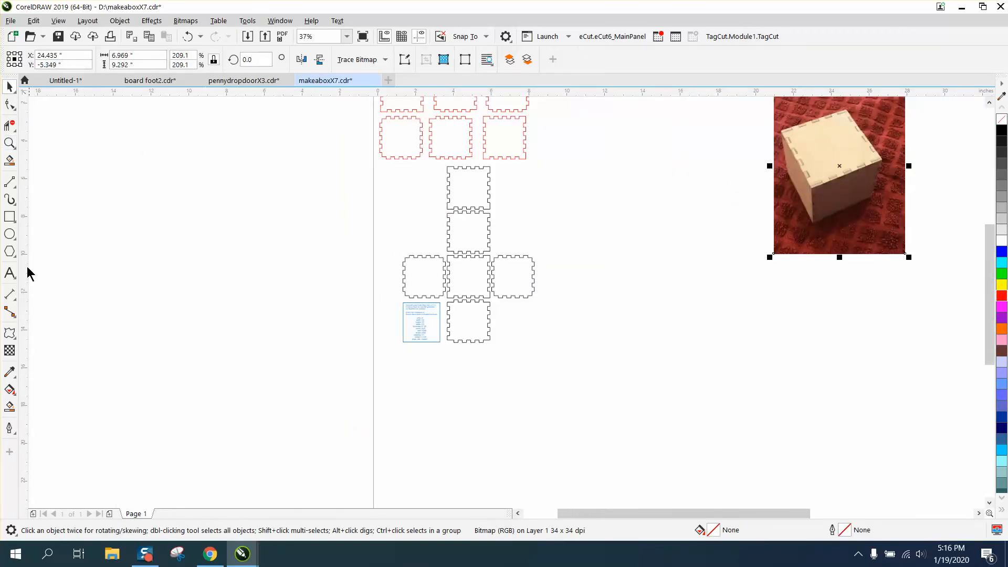
click(474, 210)
click(120, 21)
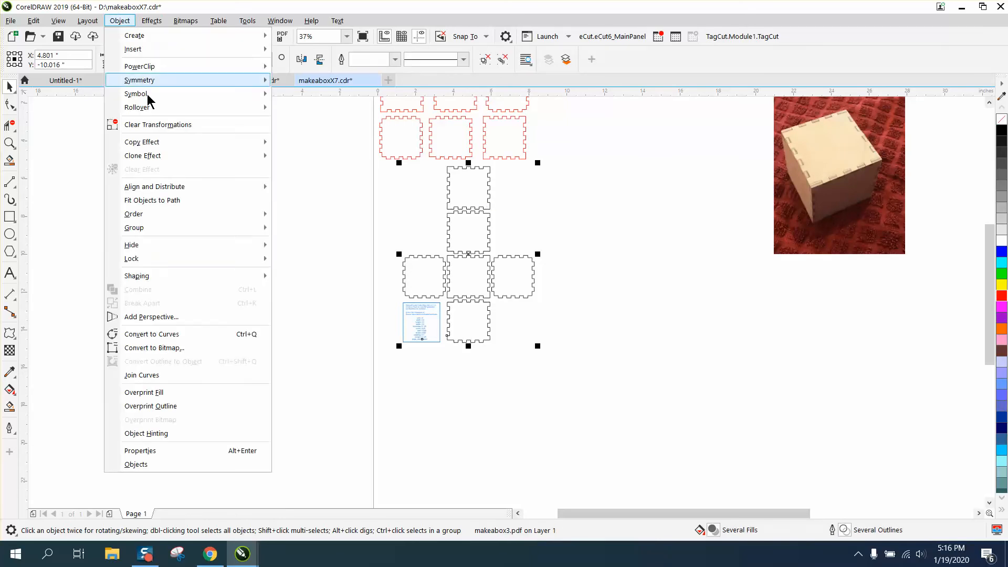
mouse_move(141, 231)
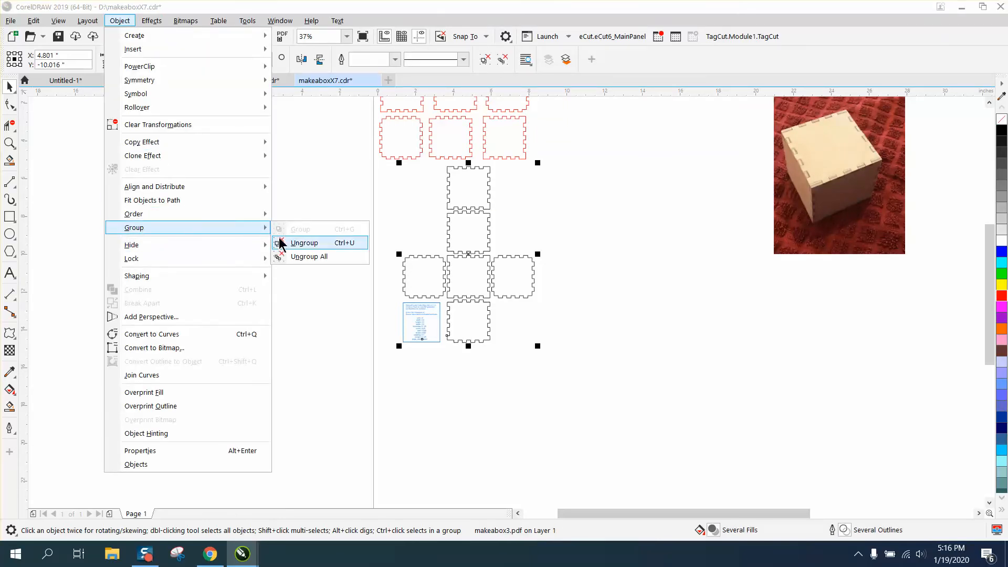
click(285, 237)
click(284, 234)
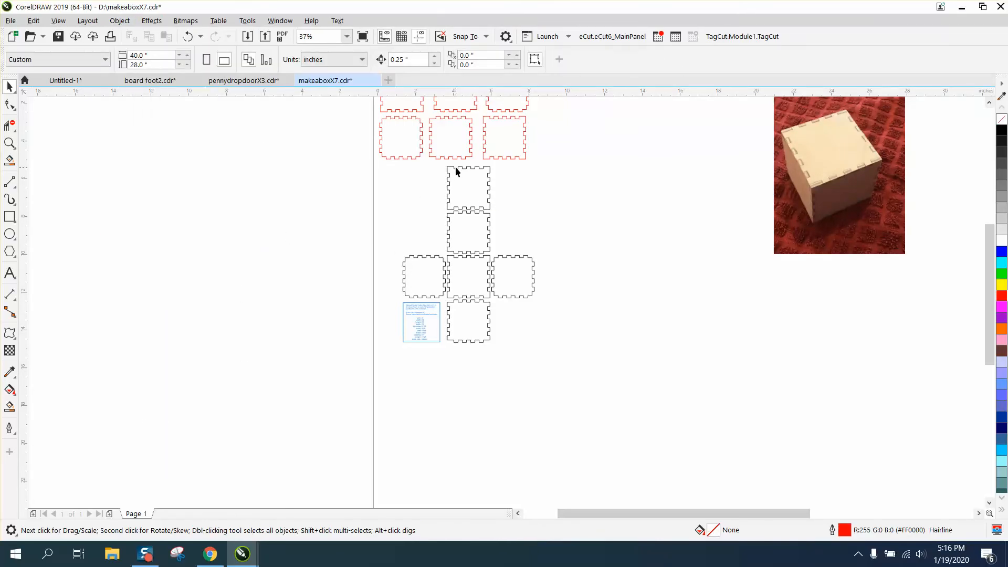
click(454, 165)
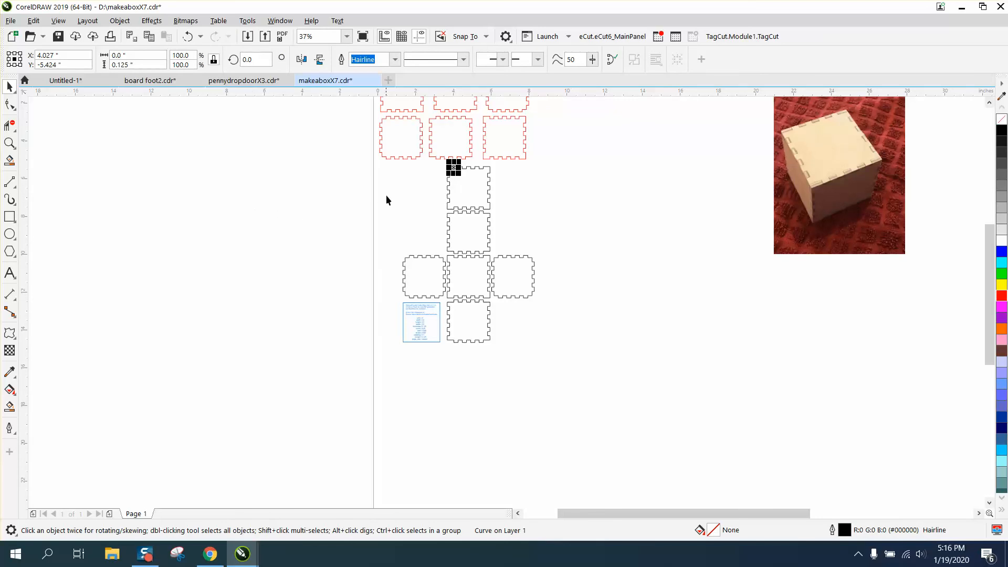
Set the document's nudge distance to 3 inches with nothing selected.
scroll(455, 188, down, 2)
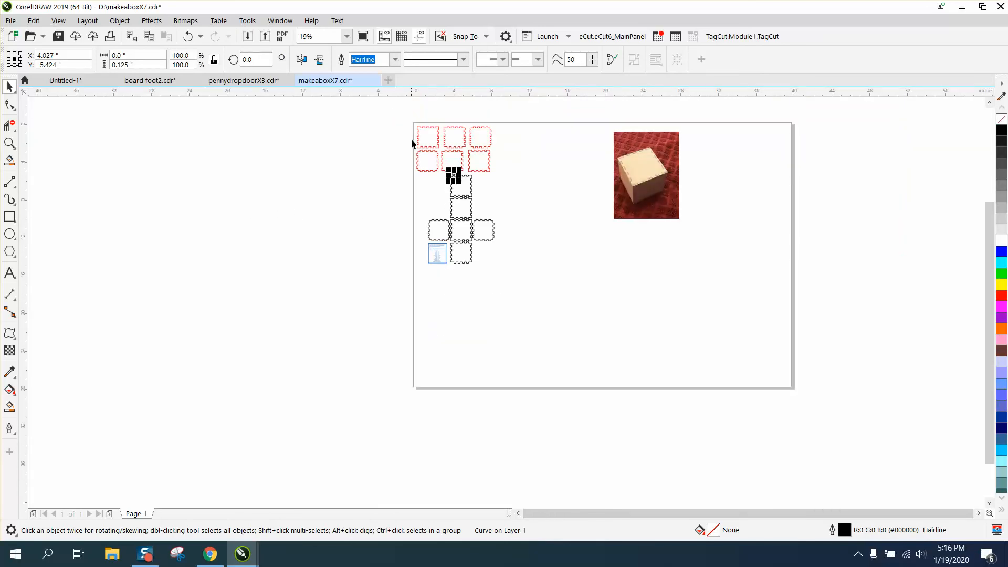
click(10, 143)
drag(381, 173, 652, 311)
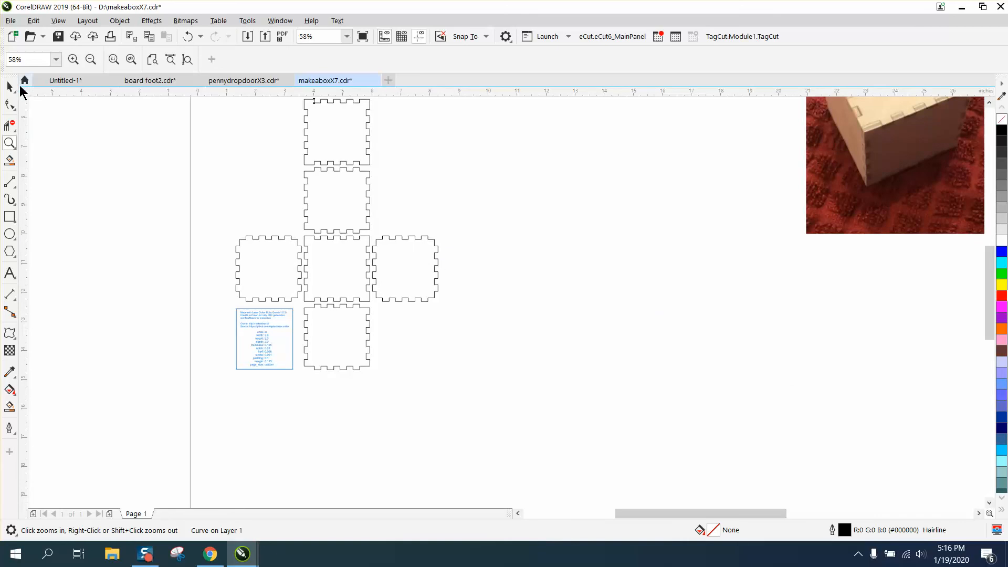
click(10, 87)
click(338, 114)
click(407, 59)
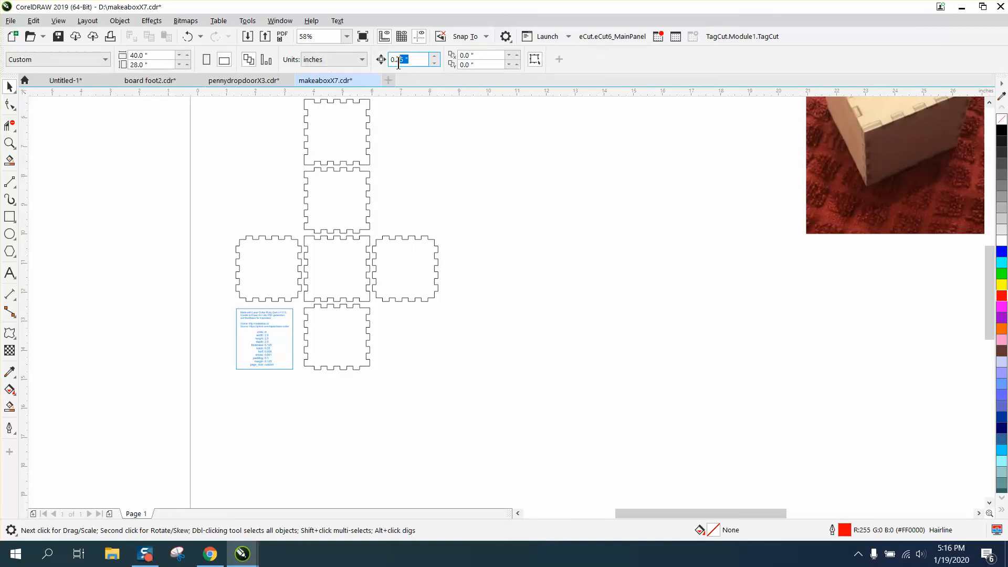
text(3)
Smart Fill the upper two, right-hand and bottom panels of the imported layout in black, nudging each filled copy 3 inches right.
click(10, 406)
click(330, 132)
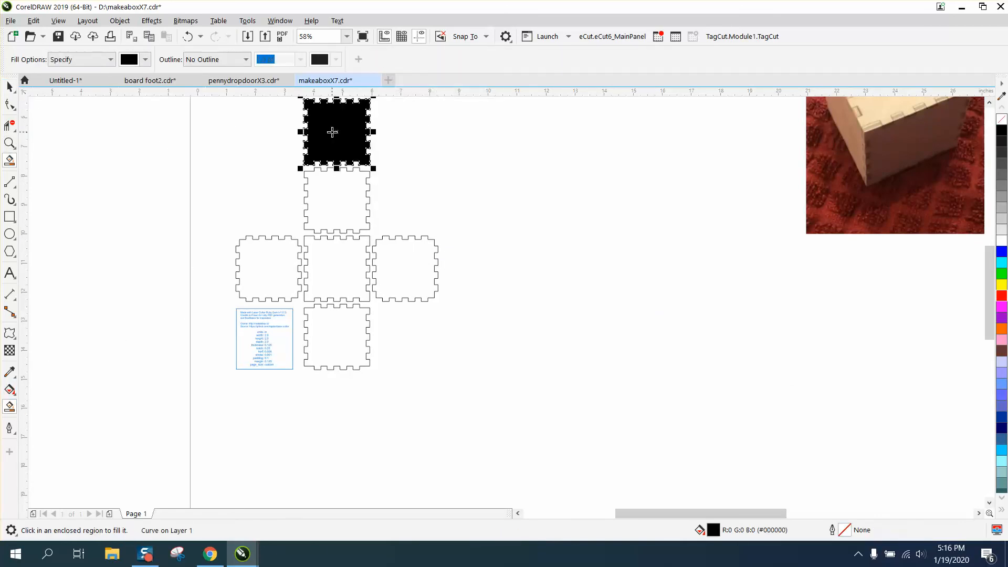
key(Right)
click(334, 189)
key(Right)
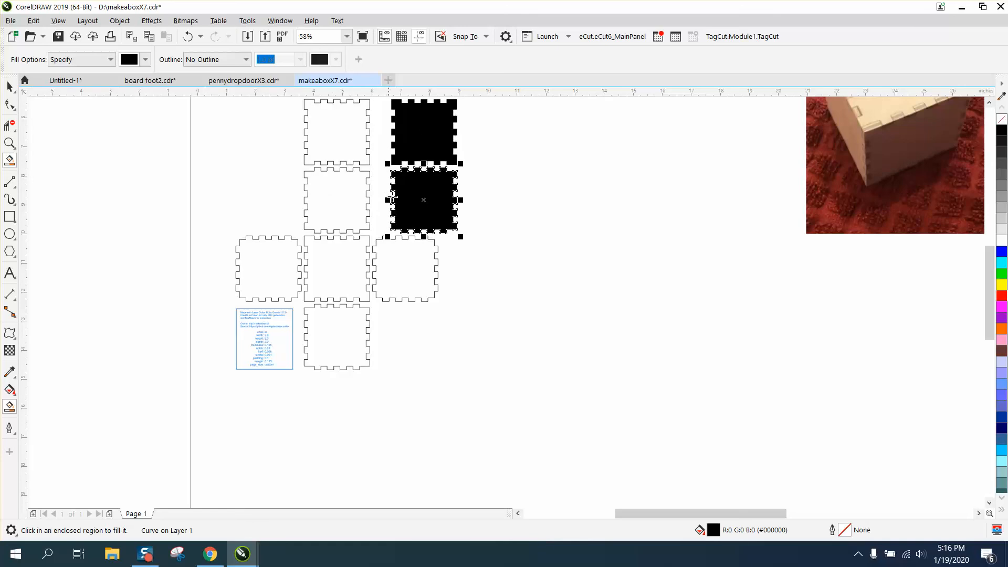
click(402, 252)
key(Right)
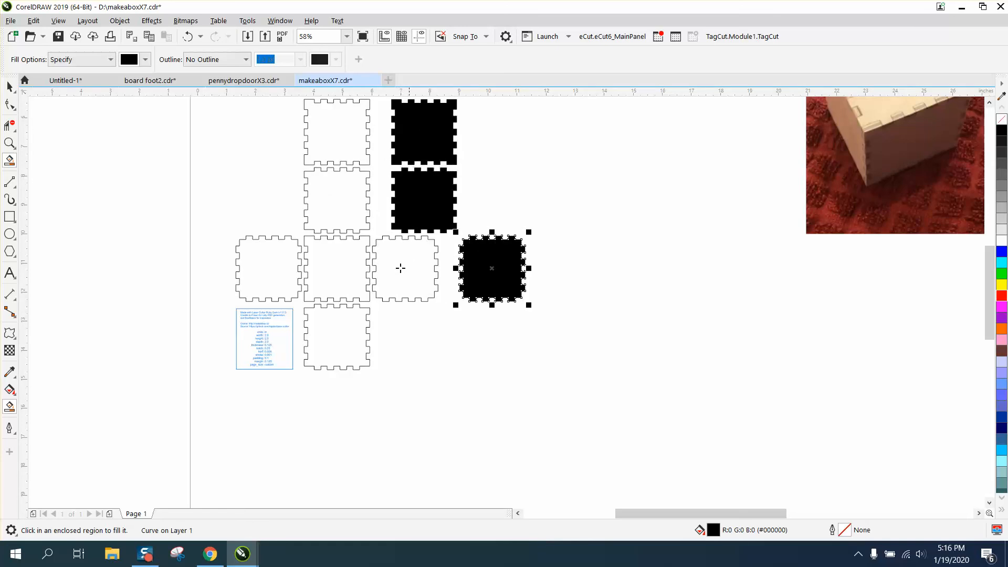
click(356, 318)
key(Right)
Smart Fill the left-hand panel and nudge it 3 inches left, then fill the centre panel and nudge it 3 inches up and left.
click(280, 269)
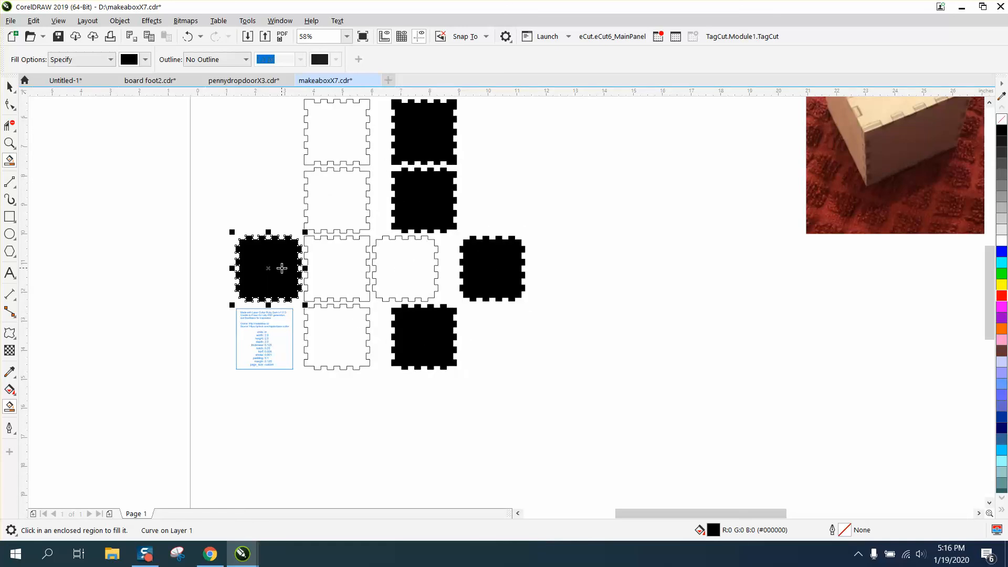
key(Left)
click(340, 271)
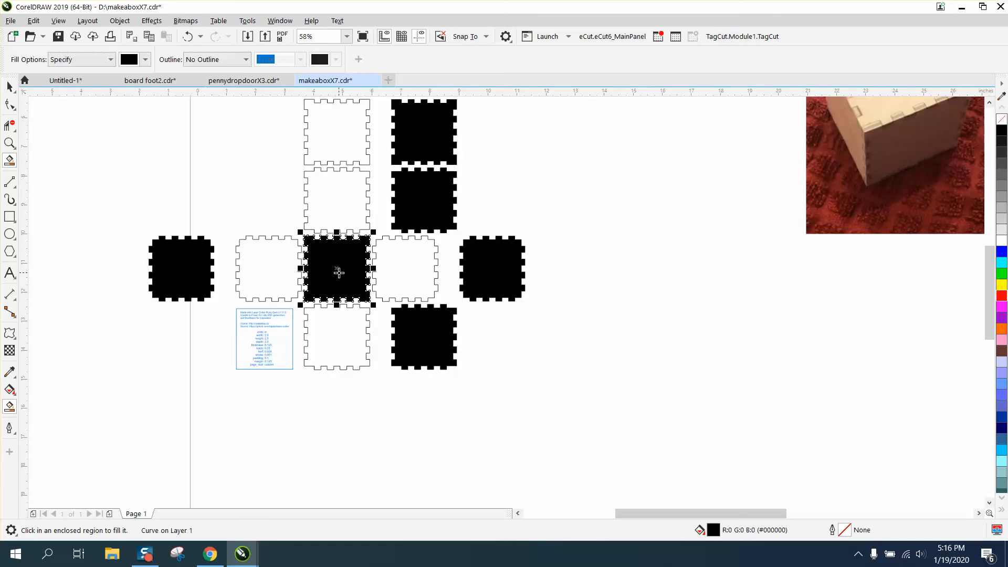
key(Up)
key(Left)
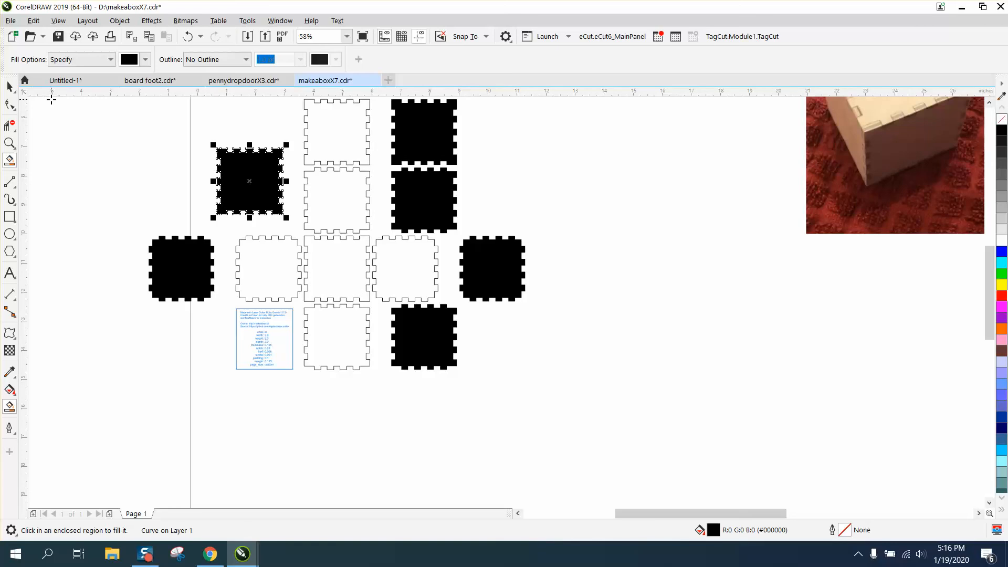
Move the six black filled panel copies away from the original outlines into the empty area in the middle of the page.
click(9, 86)
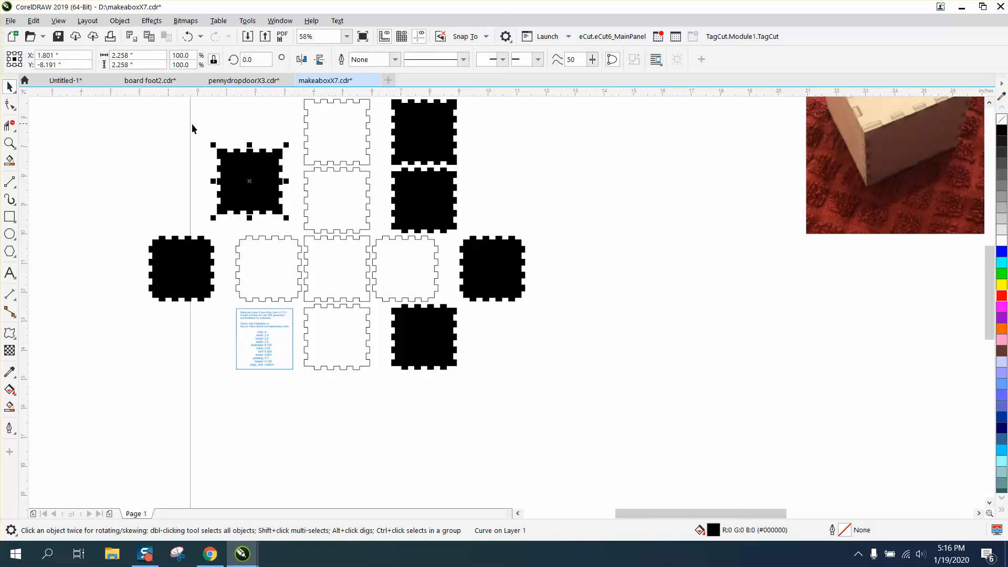
click(332, 164)
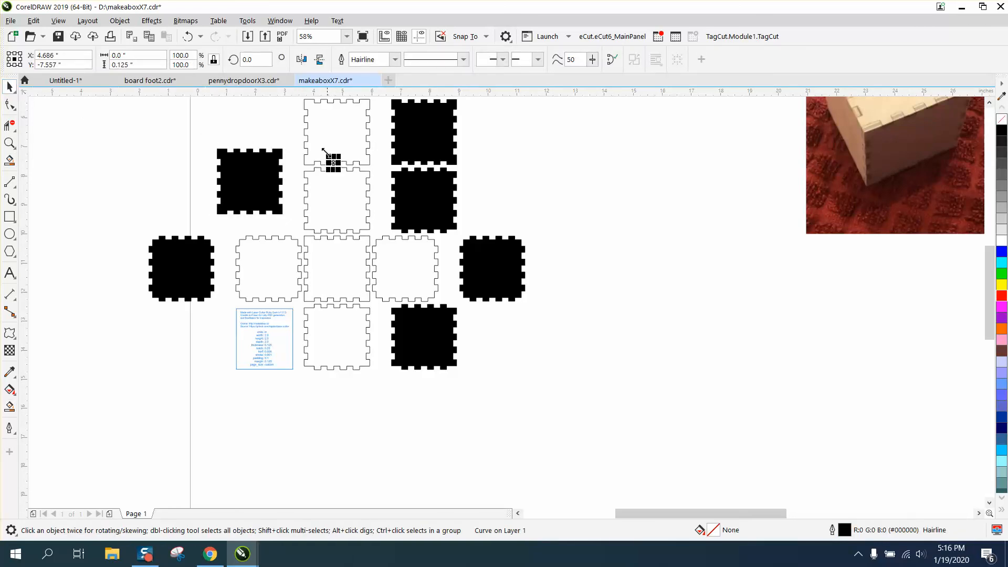
scroll(322, 149, down, 2)
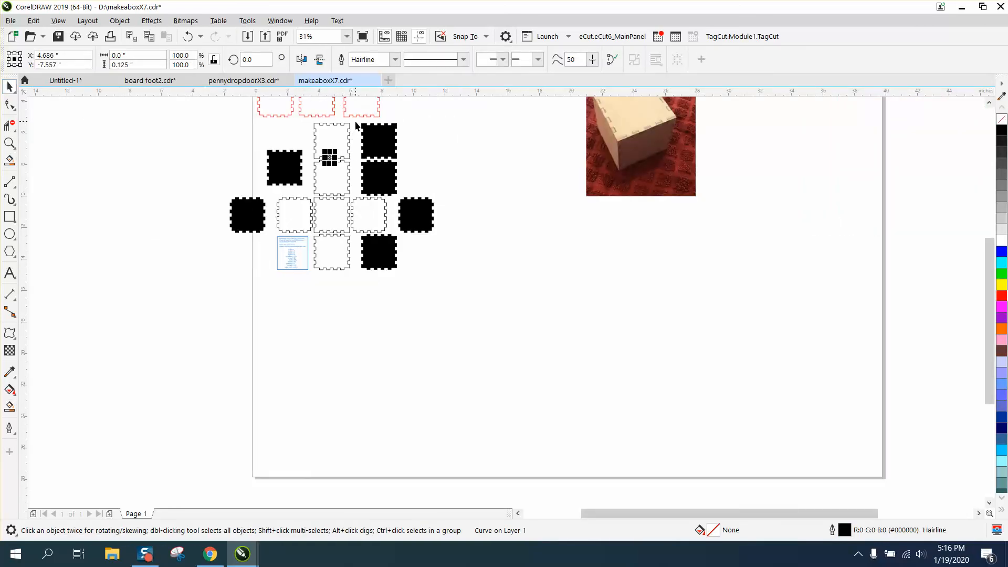
drag(412, 114, 419, 157)
drag(352, 211, 353, 209)
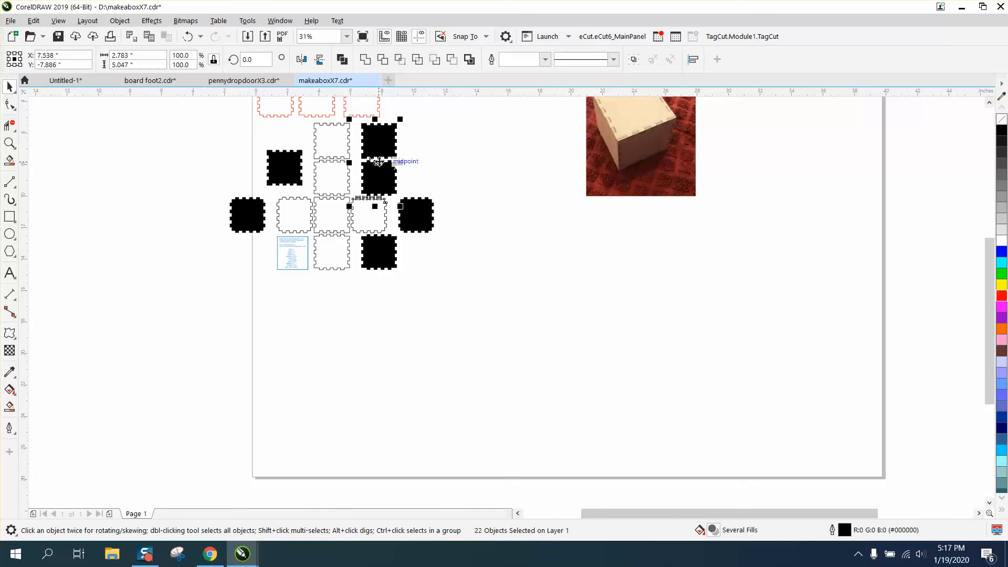
drag(383, 168, 524, 268)
drag(433, 206, 505, 242)
drag(391, 257, 491, 305)
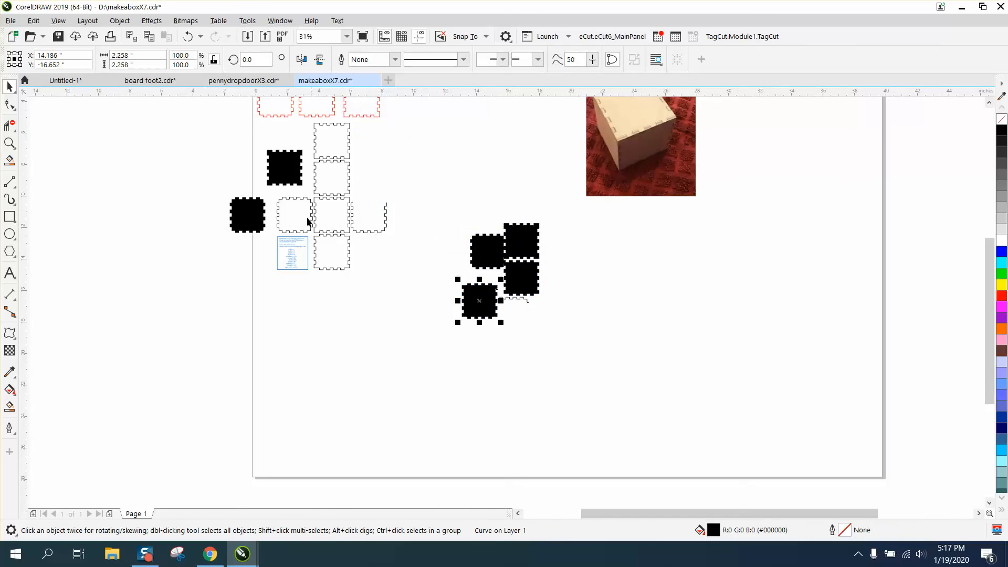
drag(265, 213, 448, 301)
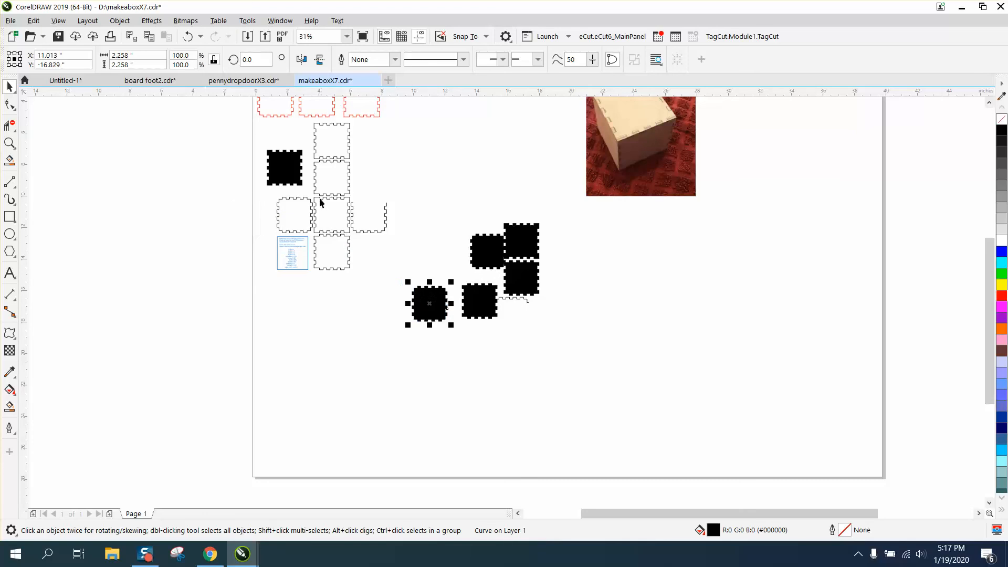
drag(288, 172, 427, 244)
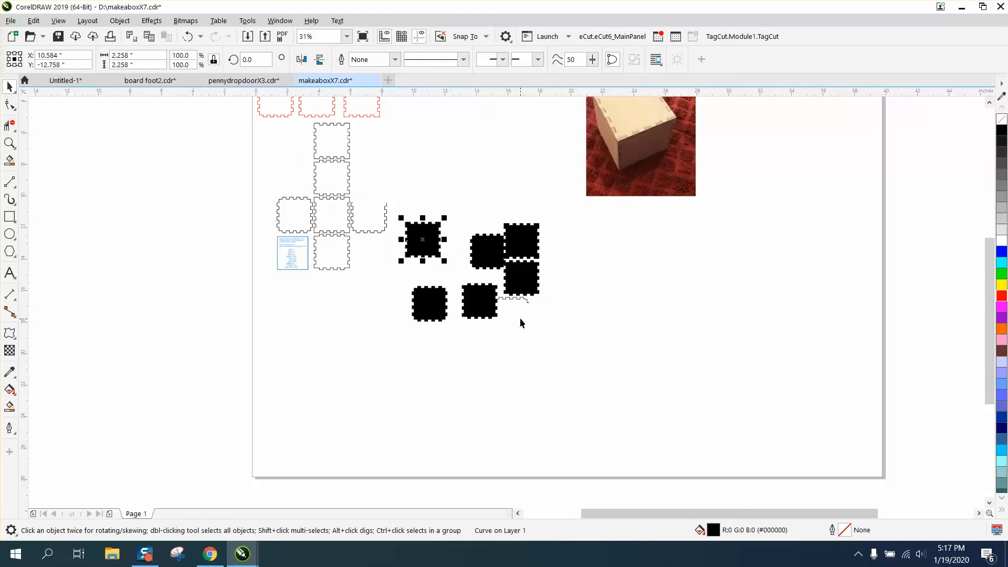
Move one black panel clear of the stray line segments, and delete those segments along with the original black outlines and blue text block.
drag(523, 288, 491, 303)
key(Delete)
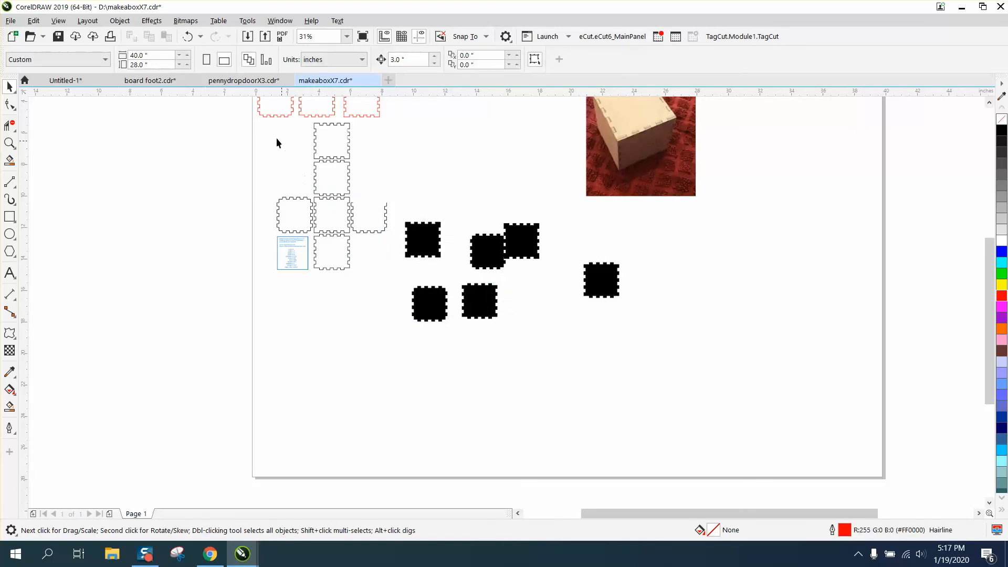
drag(408, 291, 654, 343)
key(Delete)
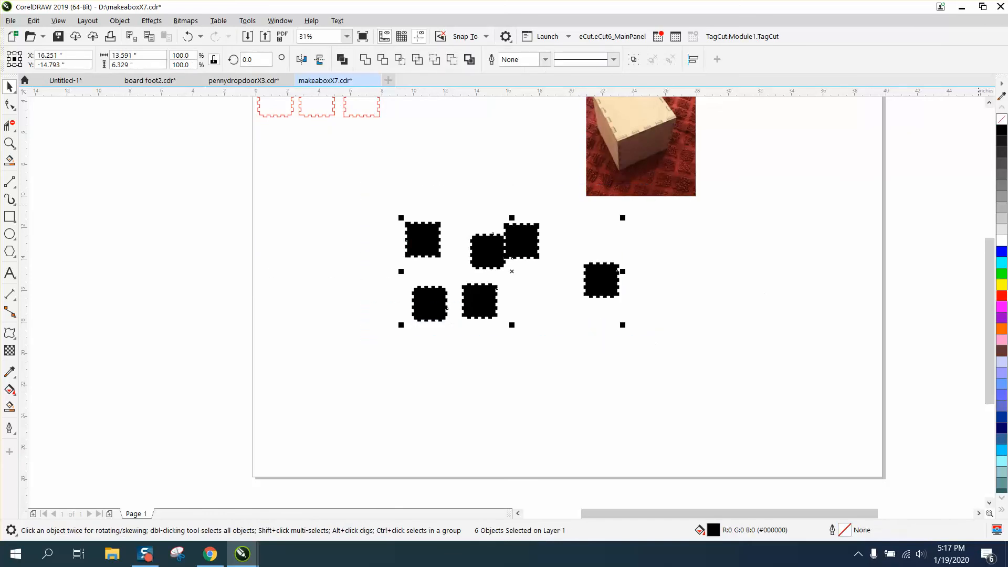
Give the six panels no fill and a red outline, and move the upper right-hand one to about X 12.4, Y -10.7 inches.
click(1001, 119)
right_click(1002, 295)
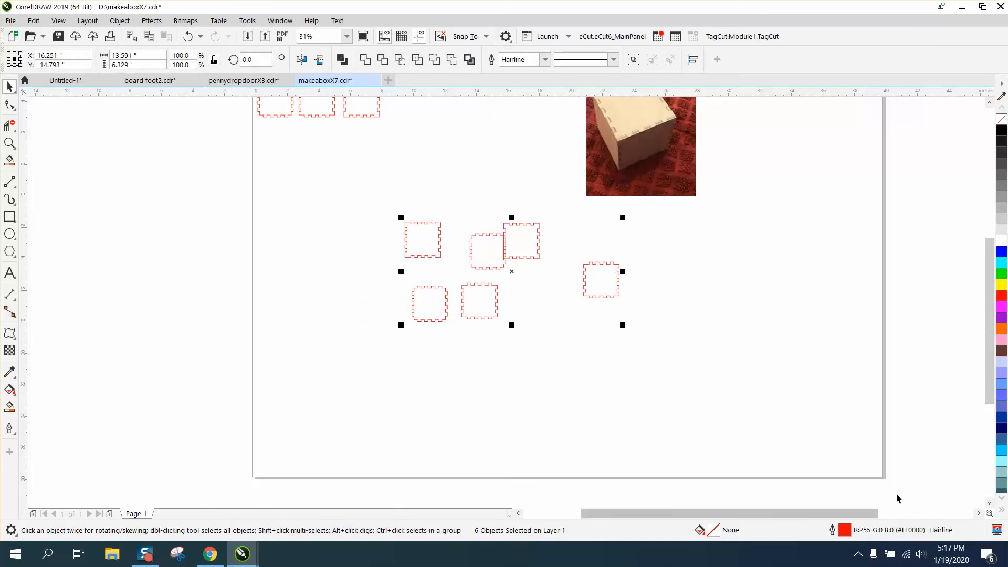
click(553, 305)
drag(521, 240, 450, 208)
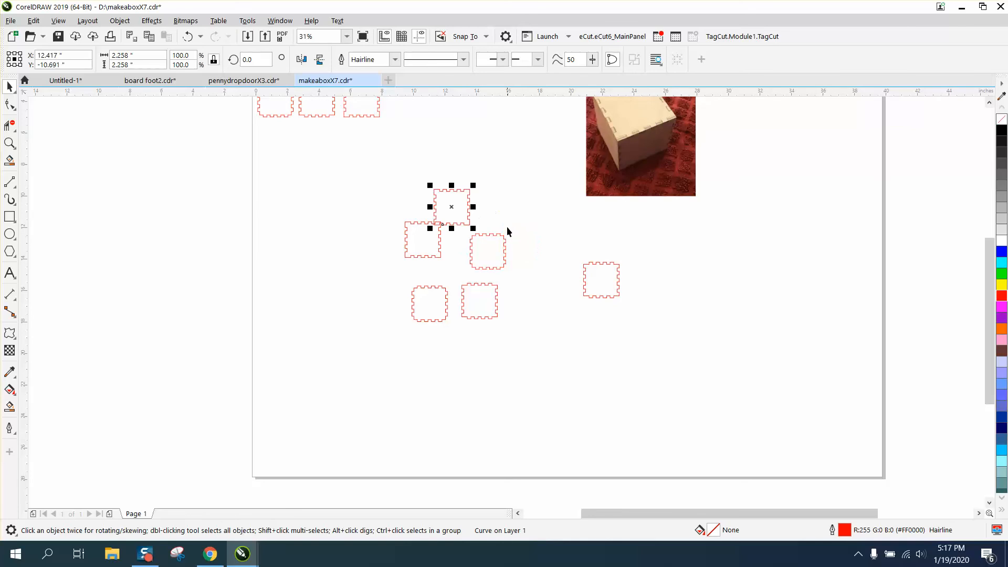
Examine the red panel outlines on the page and the finger joints in the box photo up close.
scroll(505, 225, down, 2)
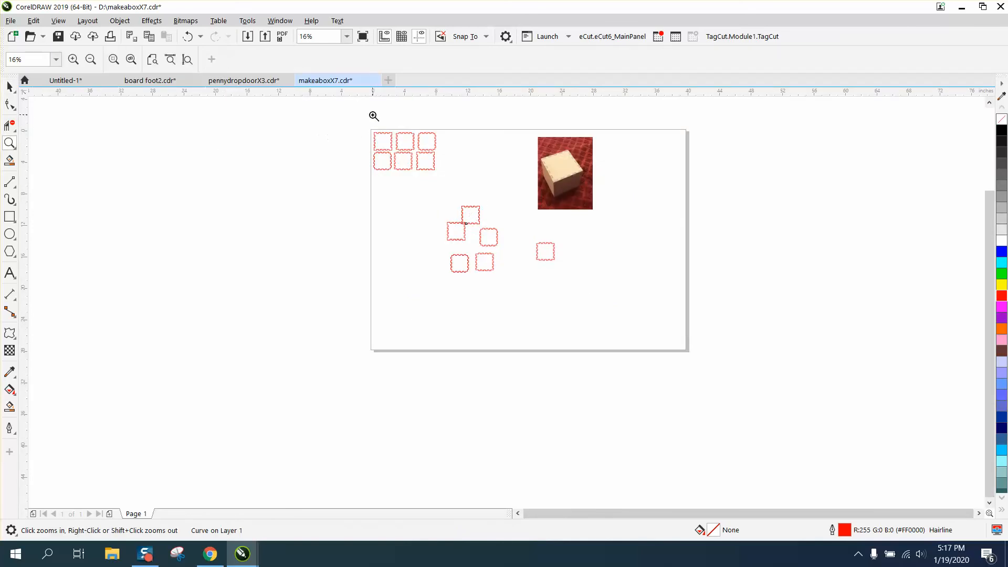
drag(370, 125, 462, 186)
scroll(363, 155, down, 2)
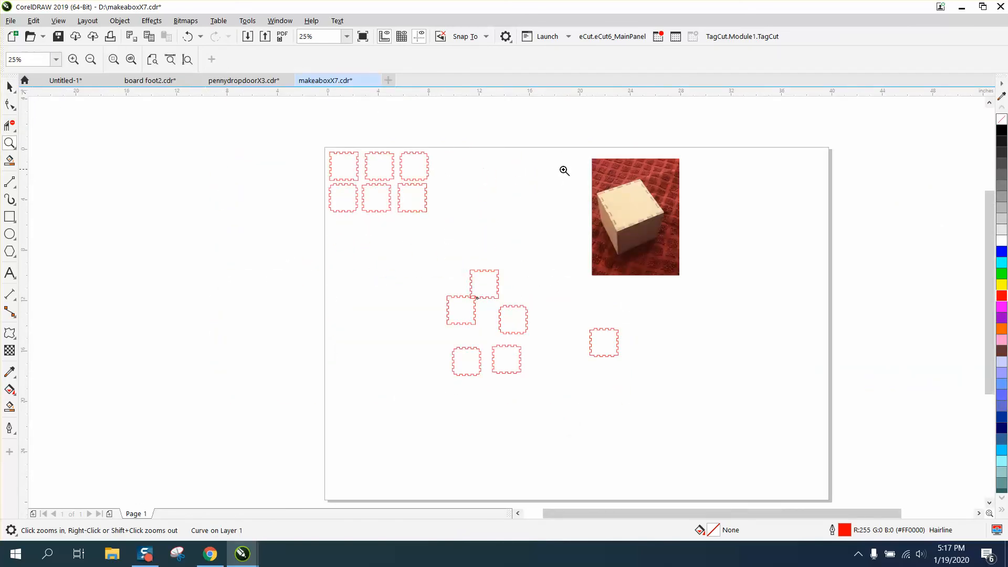
drag(612, 211, 684, 265)
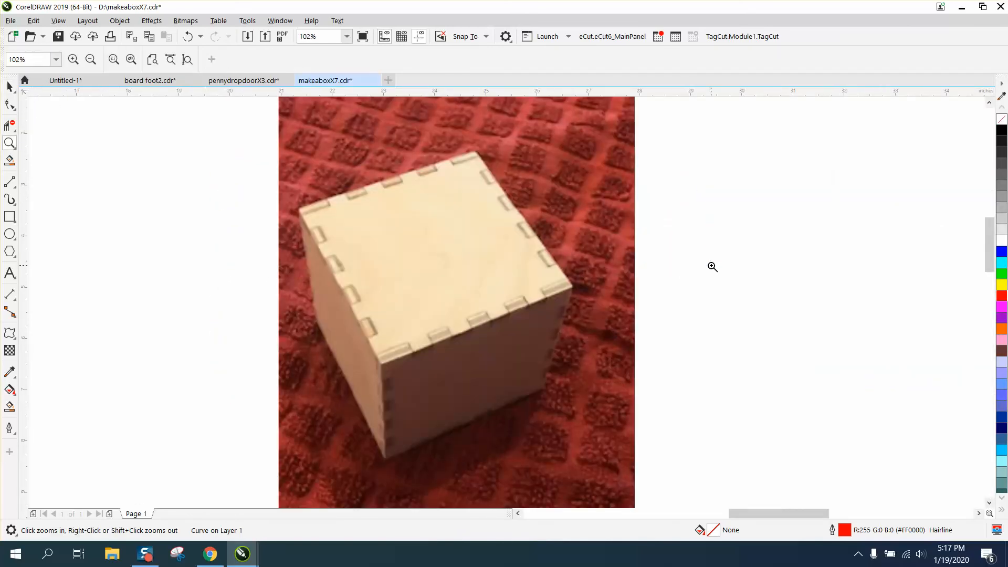